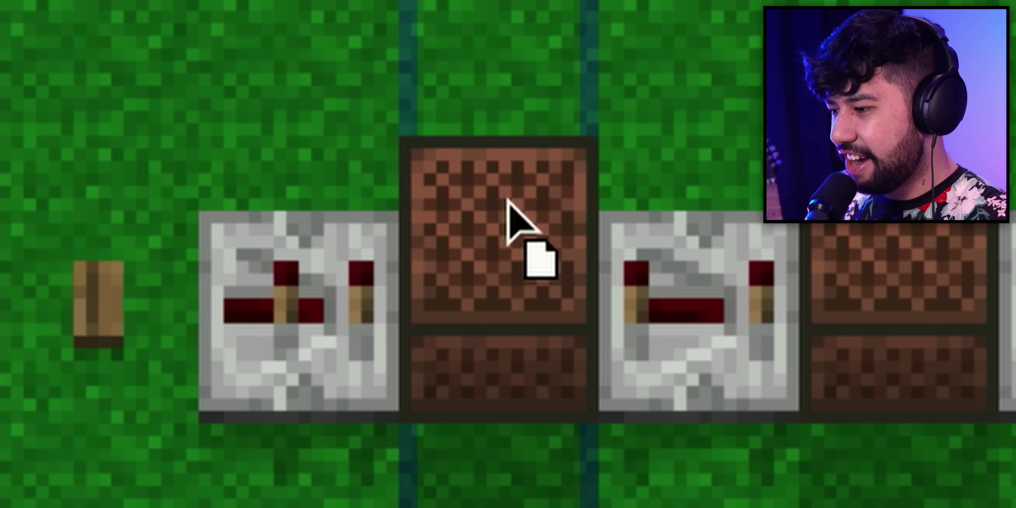
Turn a note block into a repeater, adjust two repeater delays, and power the chain.
{"action": "left_click_drag", "start_coordinate": [510, 226], "coordinate": [538, 227]}
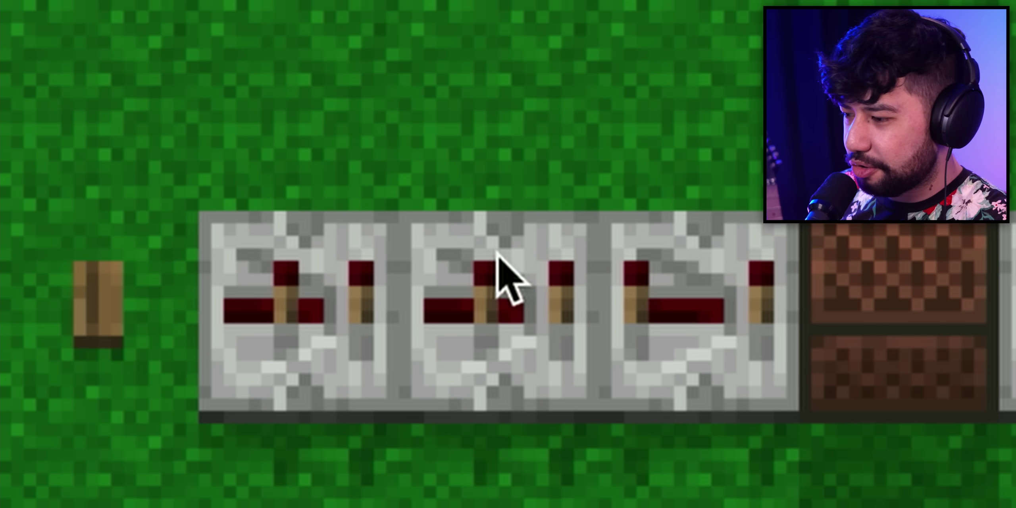
{"action": "left_click", "coordinate": [504, 255]}
{"action": "left_click", "coordinate": [229, 335]}
{"action": "left_click", "coordinate": [96, 306]}
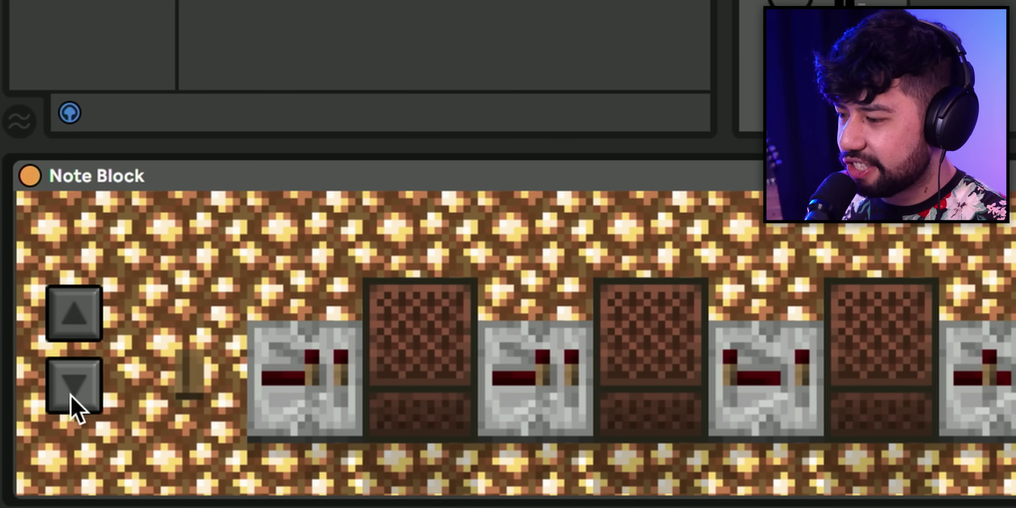
Switch the device background to gold and toggle the lever to fire the note chain.
{"action": "left_click", "coordinate": [73, 386]}
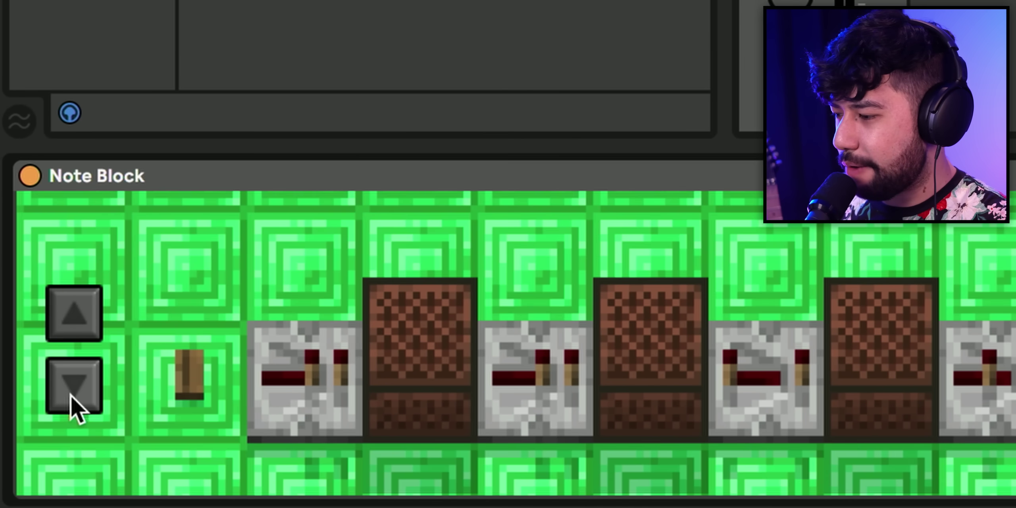
{"action": "left_click", "coordinate": [187, 373]}
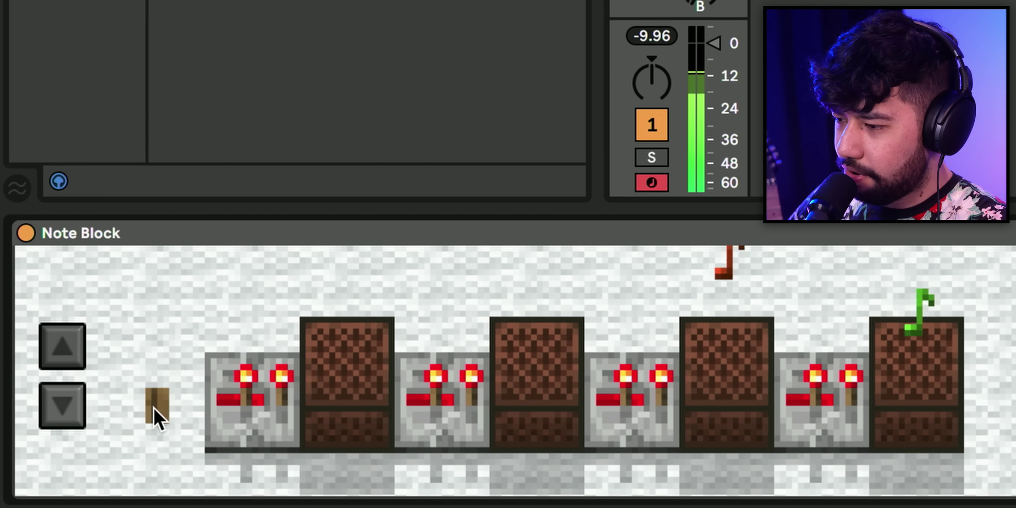
{"action": "left_click", "coordinate": [60, 404]}
{"action": "left_click", "coordinate": [158, 407]}
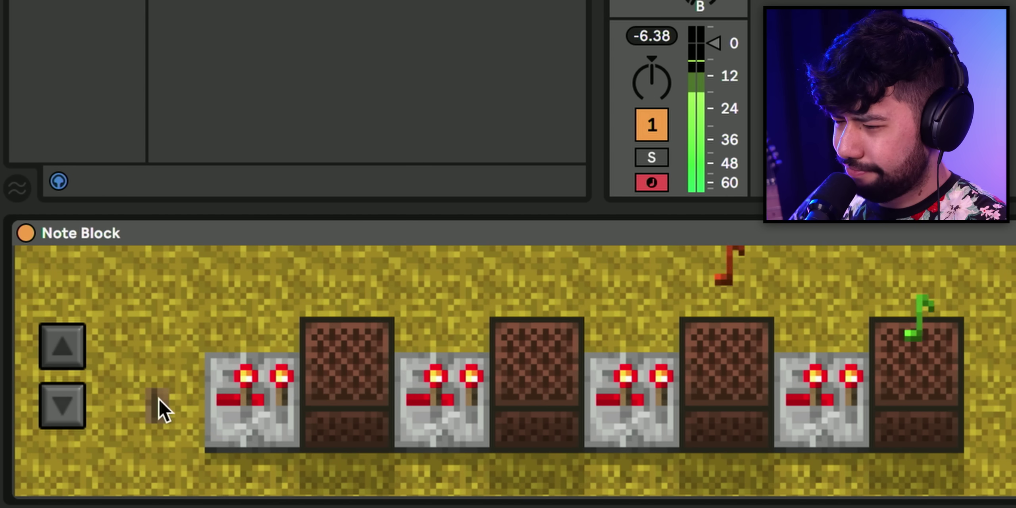
{"action": "left_click", "coordinate": [159, 401]}
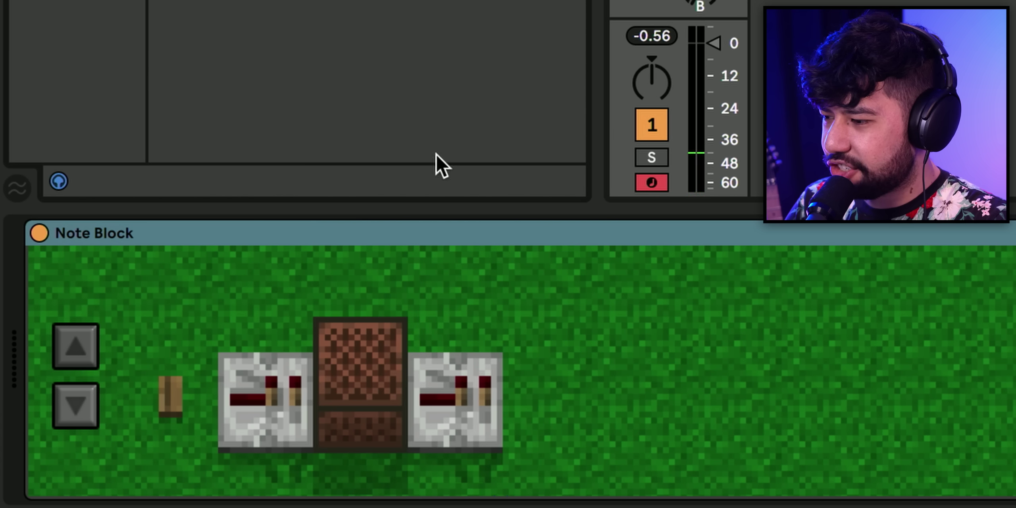
Add a note block after the second repeater and cycle the background texture twice.
{"action": "left_click_drag", "start_coordinate": [756, 222], "coordinate": [578, 325]}
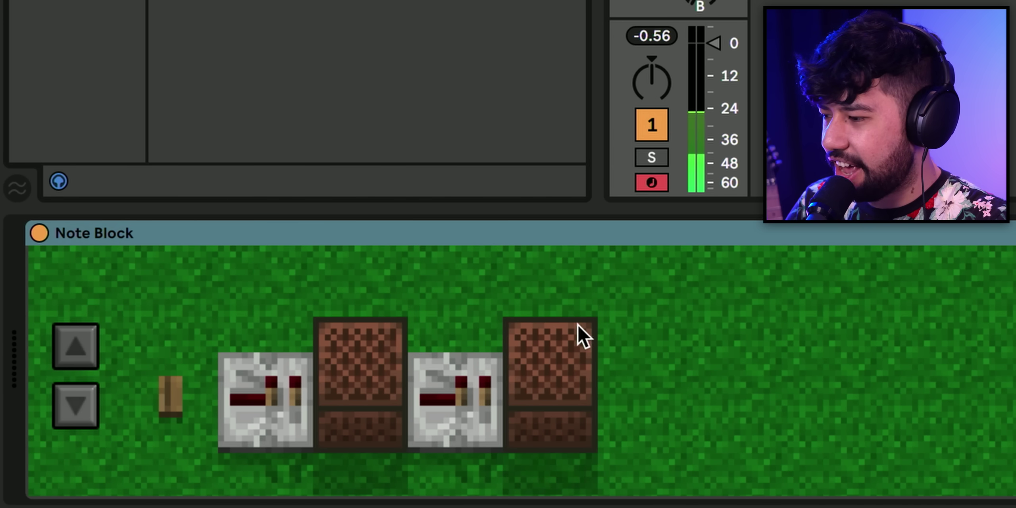
{"action": "left_click", "coordinate": [77, 405]}
{"action": "left_click", "coordinate": [77, 405]}
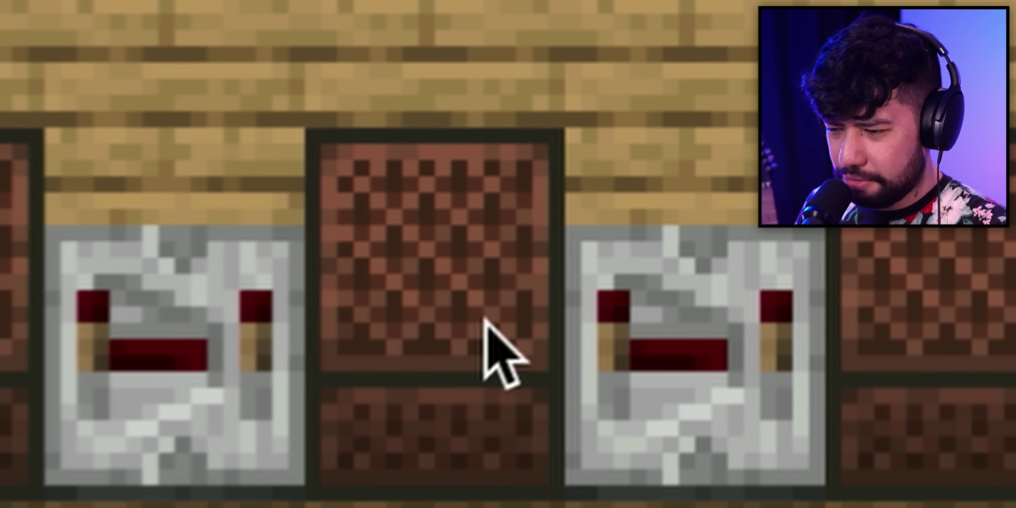
Step the centre note block's pitch up through several notes.
{"action": "left_click", "coordinate": [483, 322]}
{"action": "left_click", "coordinate": [483, 335]}
{"action": "left_click", "coordinate": [483, 340]}
{"action": "left_click", "coordinate": [476, 340]}
{"action": "left_click", "coordinate": [377, 278]}
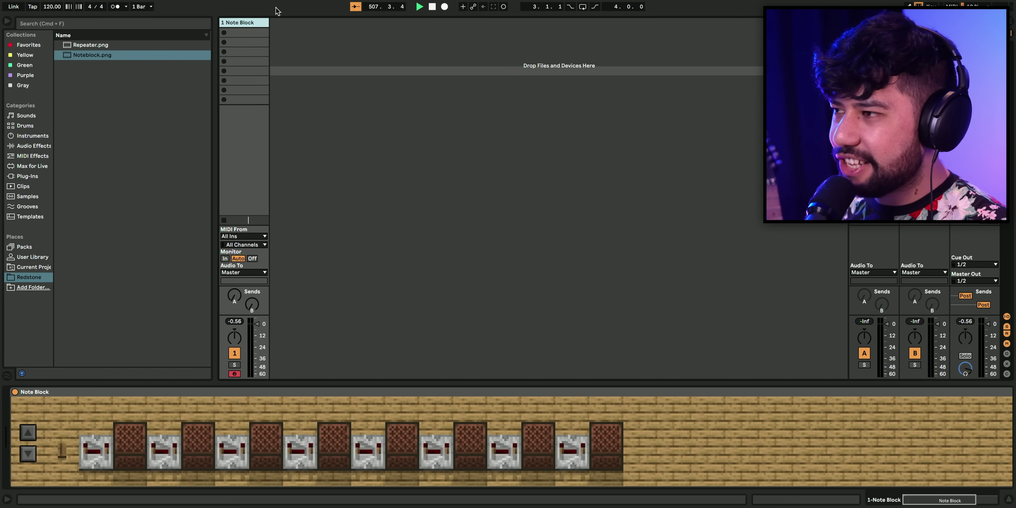
Send a signal with the lever, start playback, and switch the background to quartz.
{"action": "left_click", "coordinate": [30, 175]}
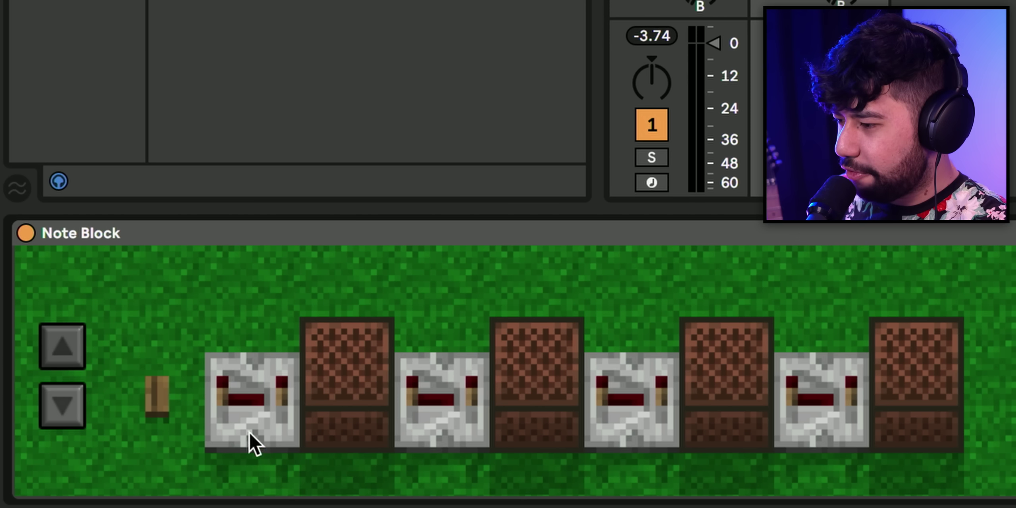
{"action": "left_click", "coordinate": [161, 415]}
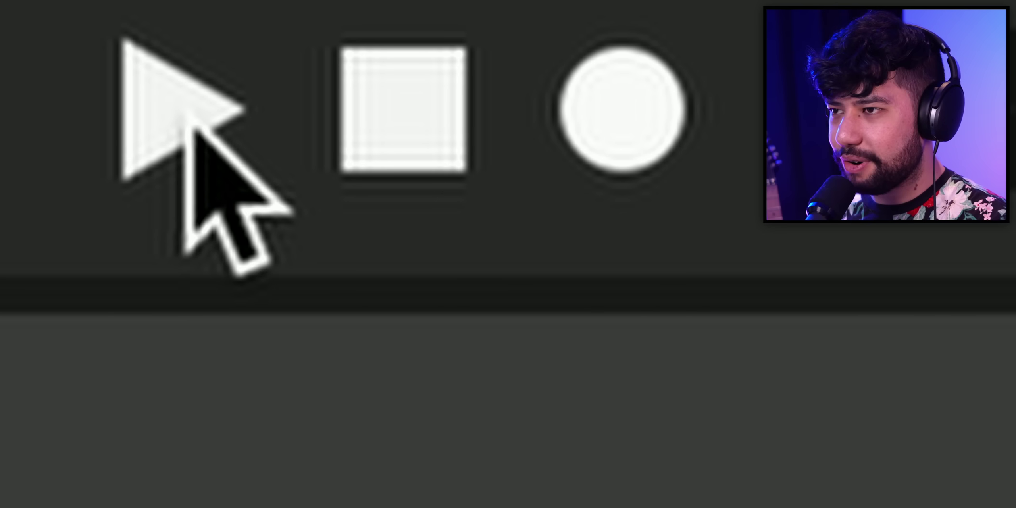
{"action": "left_click", "coordinate": [191, 124]}
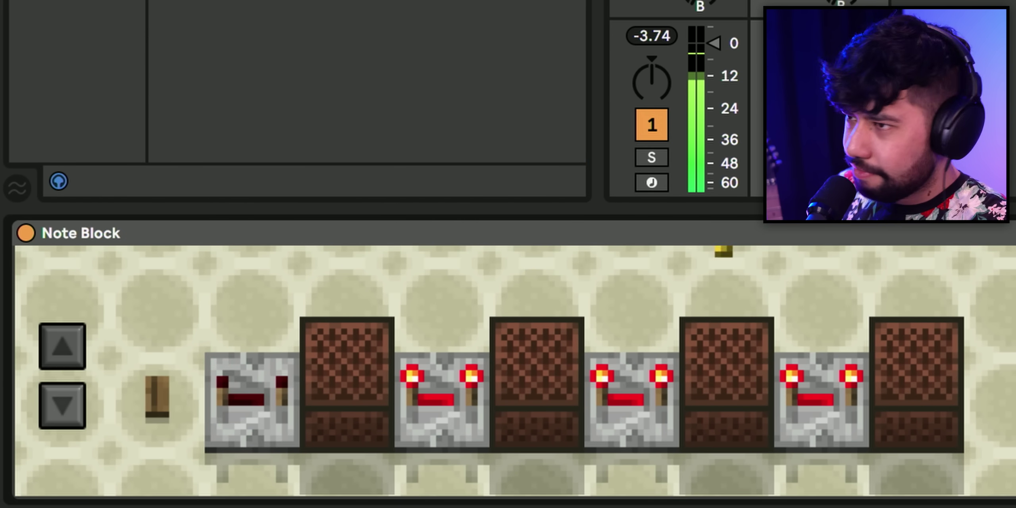
{"action": "left_click", "coordinate": [68, 415]}
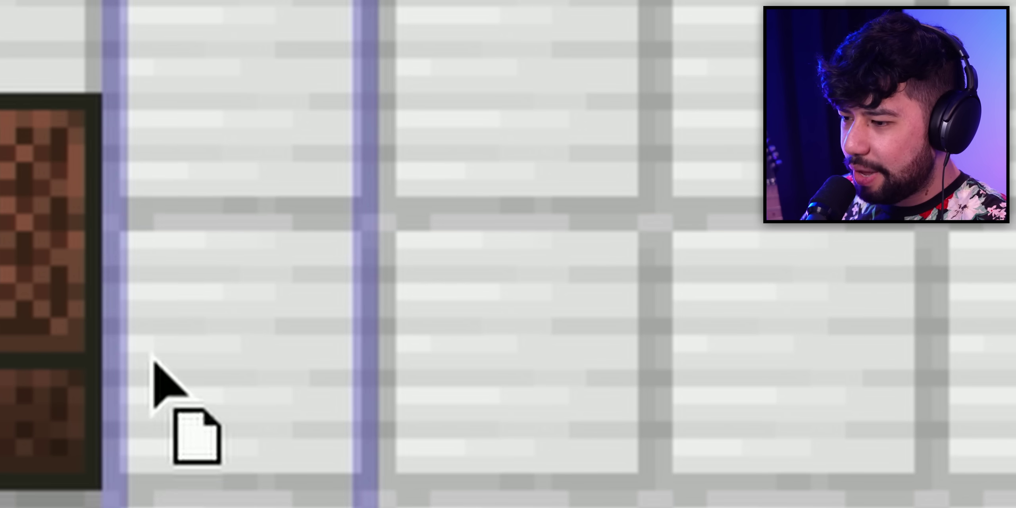
Fill the empty slots after the lever with a repeater, a note block and another repeater.
{"action": "left_click_drag", "start_coordinate": [152, 362], "coordinate": [153, 361]}
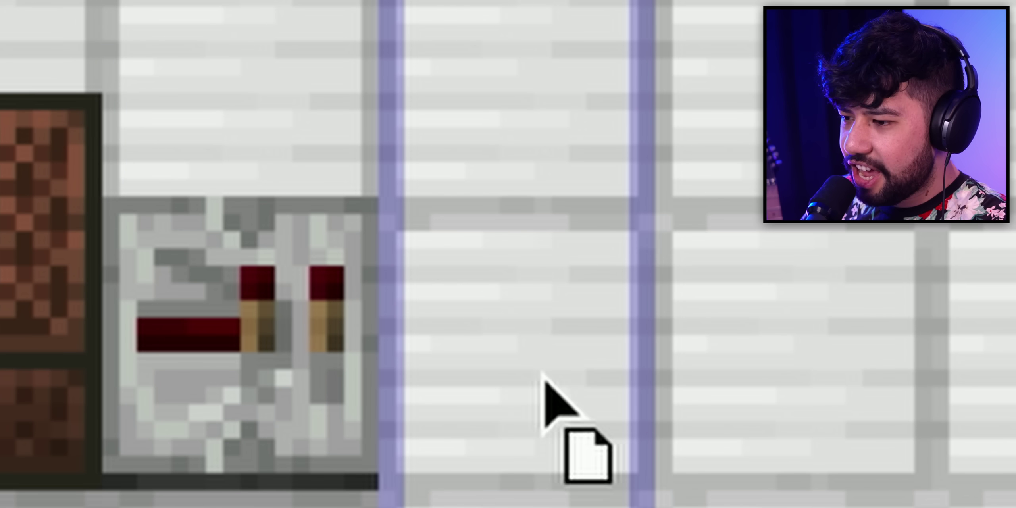
{"action": "left_click_drag", "start_coordinate": [540, 381], "coordinate": [539, 381]}
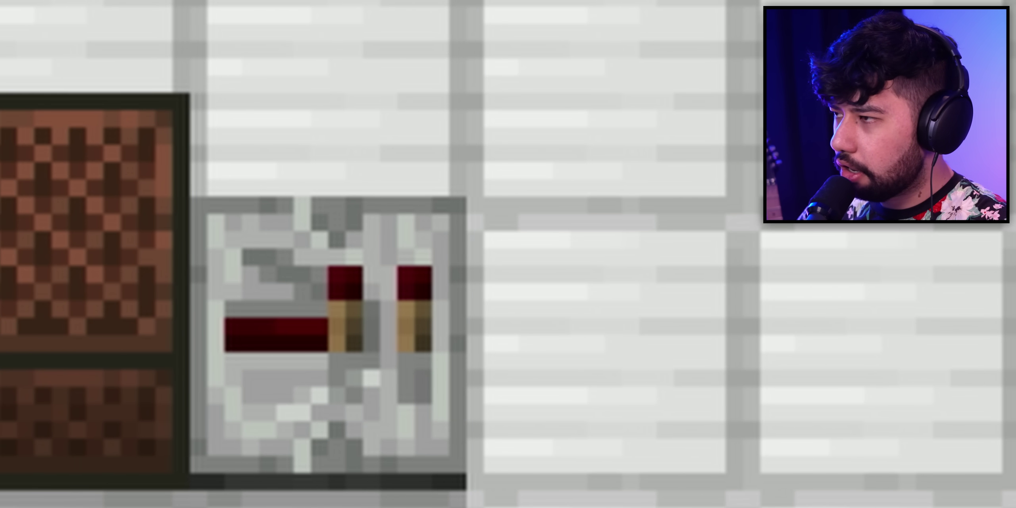
{"action": "left_click_drag", "start_coordinate": [623, 442], "coordinate": [623, 442]}
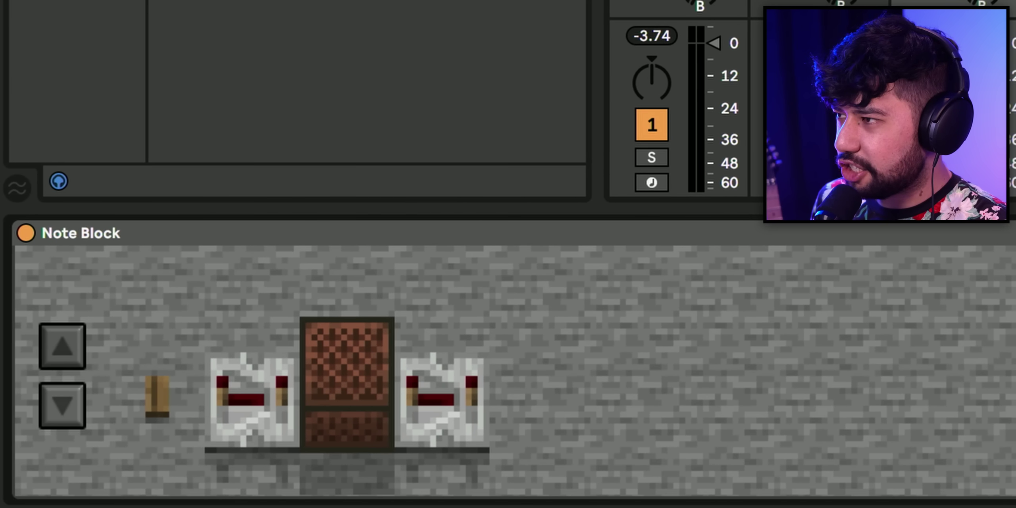
Add repeaters and a note block, preview a note block, and swap a repeater for a note block.
{"action": "left_click_drag", "start_coordinate": [504, 190], "coordinate": [540, 352]}
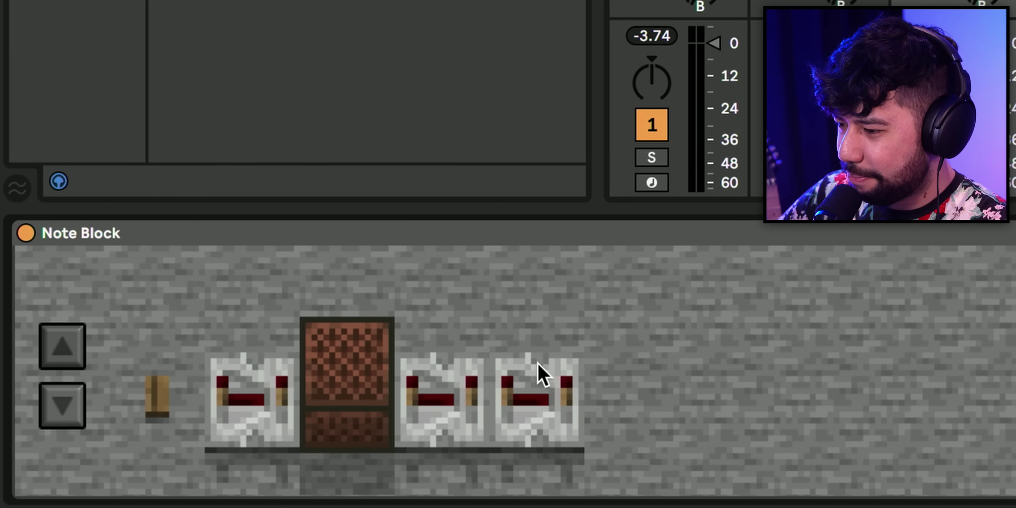
{"action": "left_click_drag", "start_coordinate": [640, 372], "coordinate": [637, 414]}
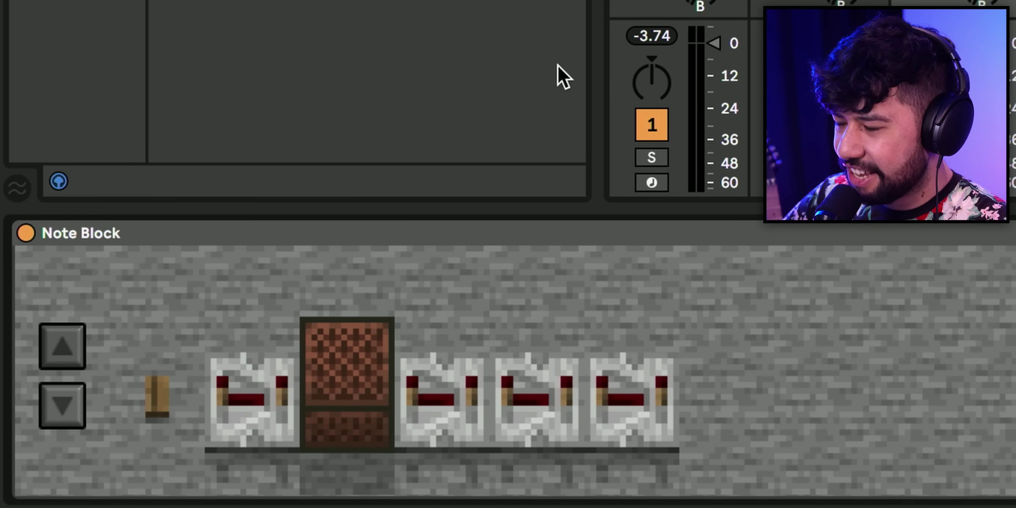
{"action": "left_click_drag", "start_coordinate": [737, 404], "coordinate": [738, 405]}
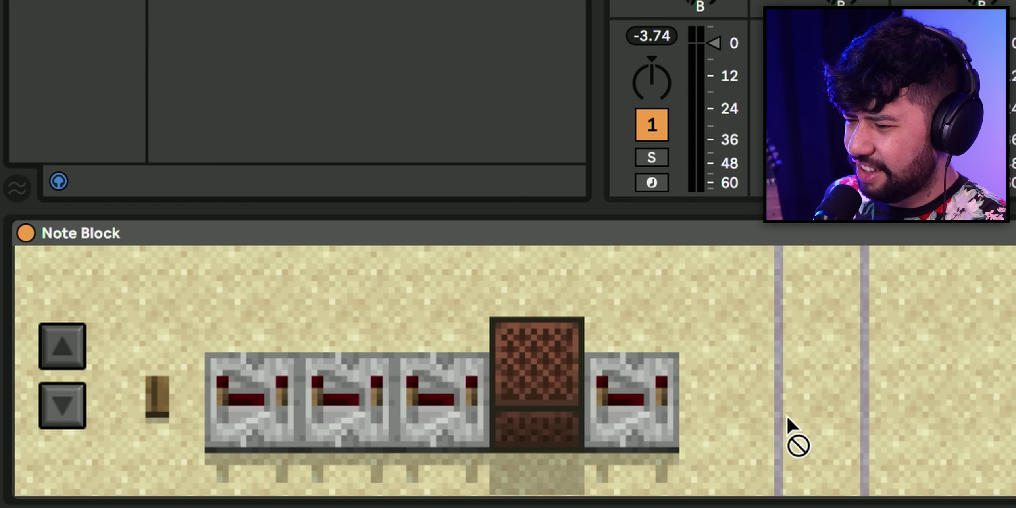
{"action": "left_click", "coordinate": [725, 397]}
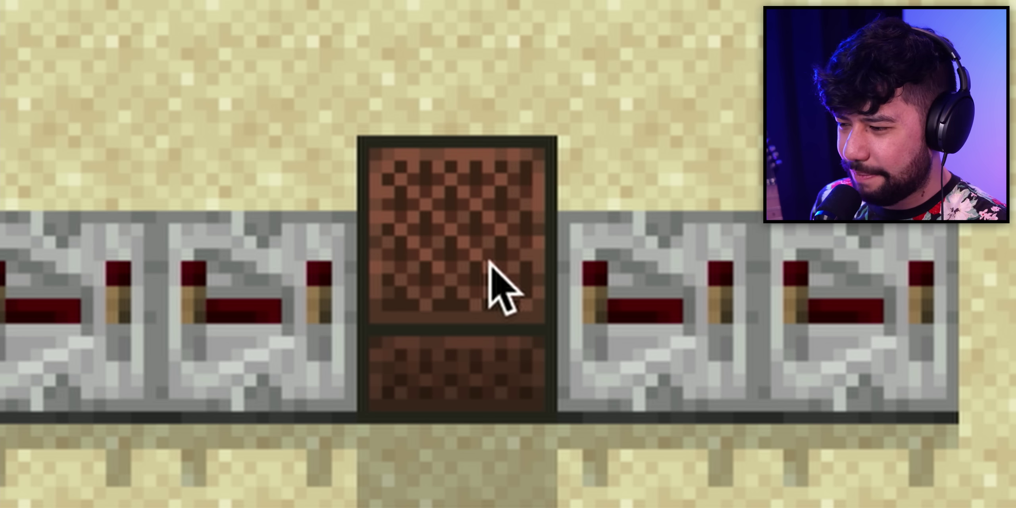
{"action": "right_click", "coordinate": [491, 262]}
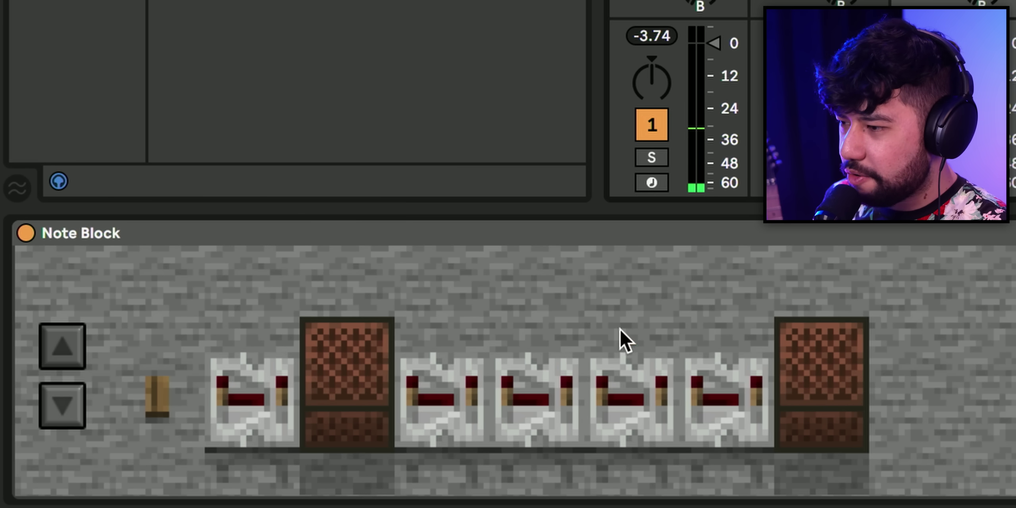
{"action": "left_click", "coordinate": [635, 416]}
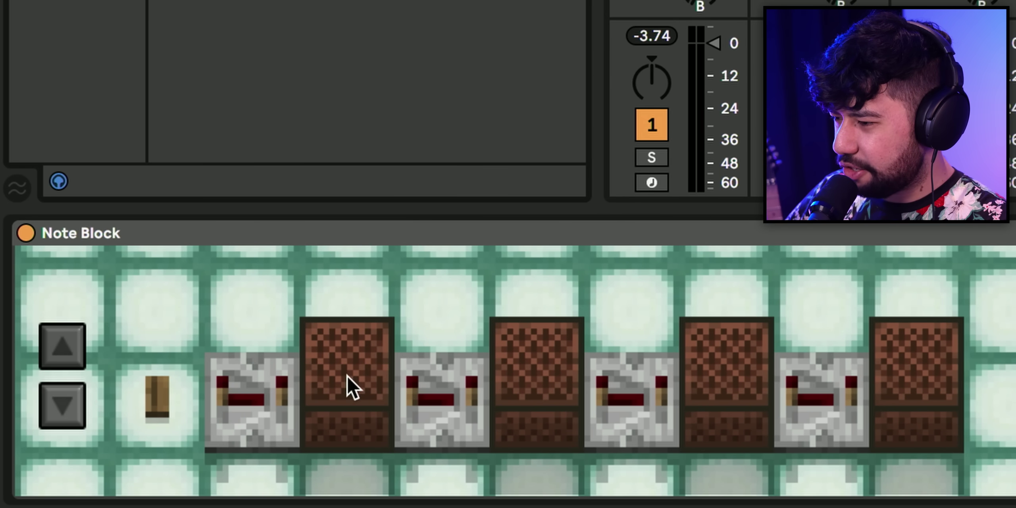
Fire the chain with the lever, then append repeaters and note blocks to its end.
{"action": "left_click", "coordinate": [146, 401]}
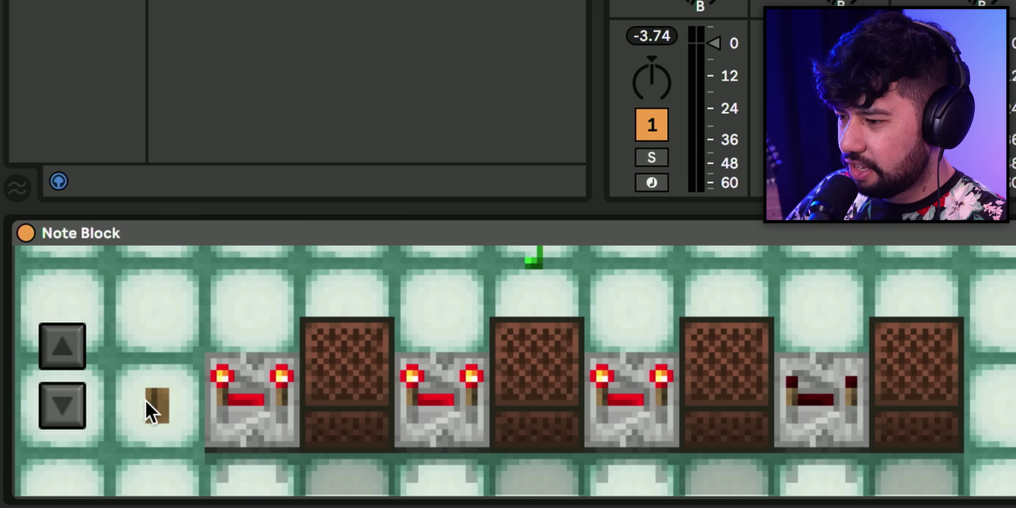
{"action": "left_click", "coordinate": [151, 400]}
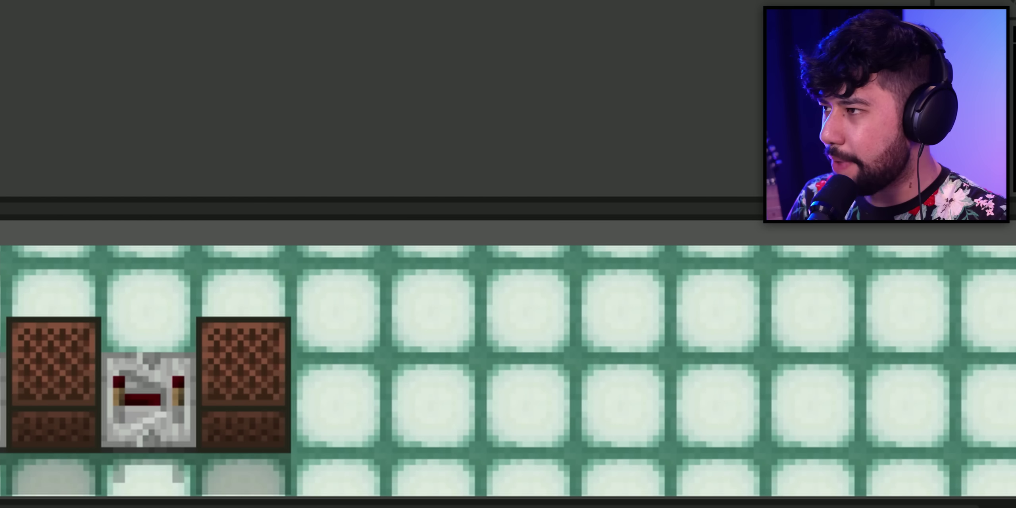
{"action": "left_click_drag", "start_coordinate": [323, 352], "coordinate": [336, 399]}
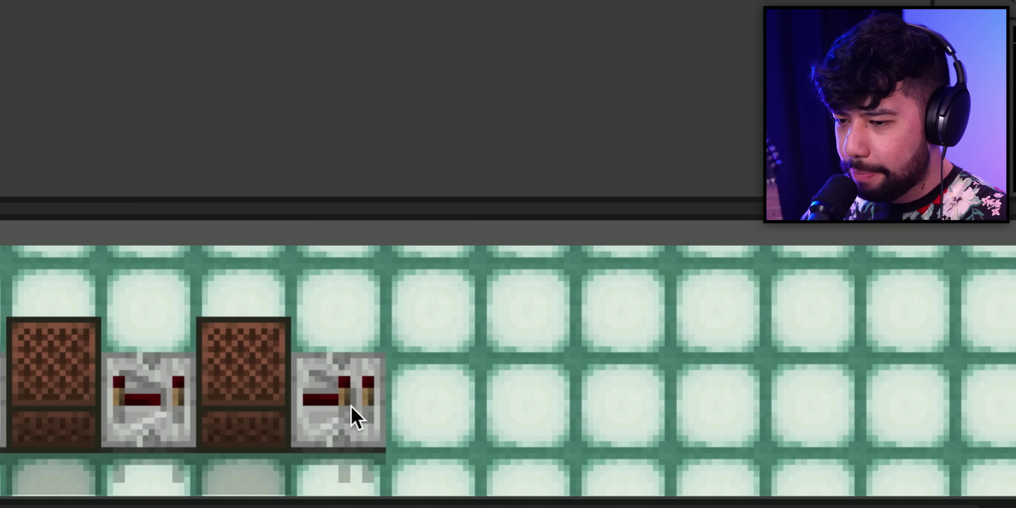
{"action": "left_click_drag", "start_coordinate": [432, 401], "coordinate": [623, 401]}
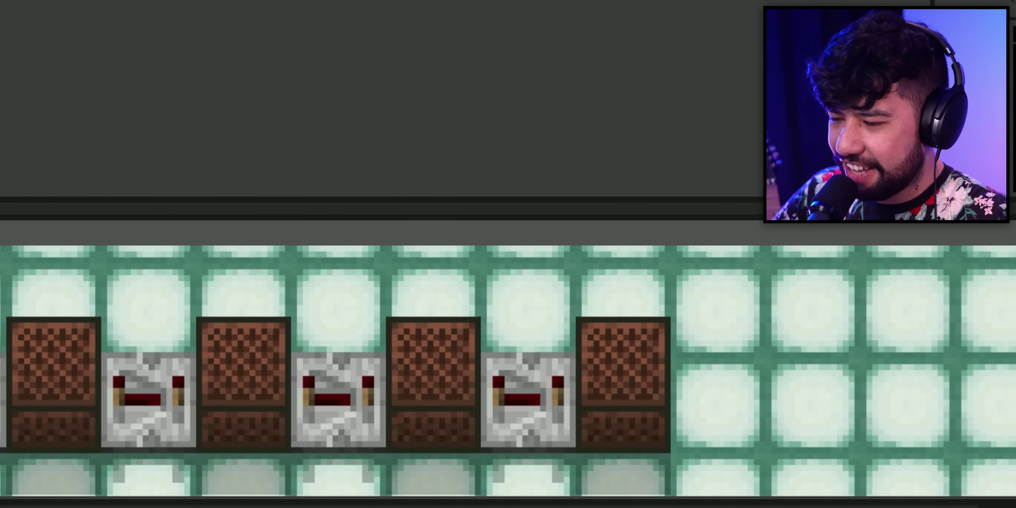
{"action": "left_click_drag", "start_coordinate": [376, 270], "coordinate": [731, 407]}
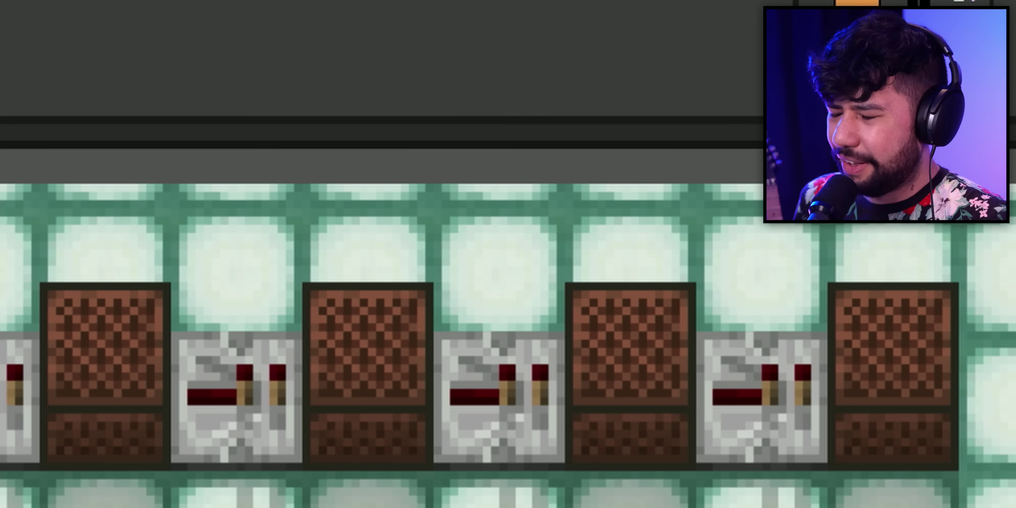
Raise the pitches of the first, middle and another note block so each sounds different.
{"action": "left_click", "coordinate": [127, 324]}
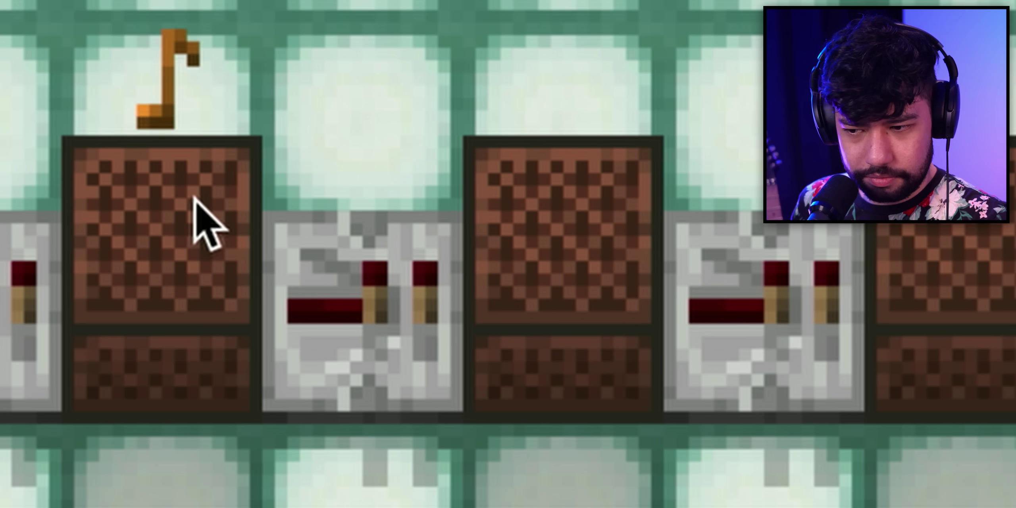
{"action": "left_click", "coordinate": [584, 218]}
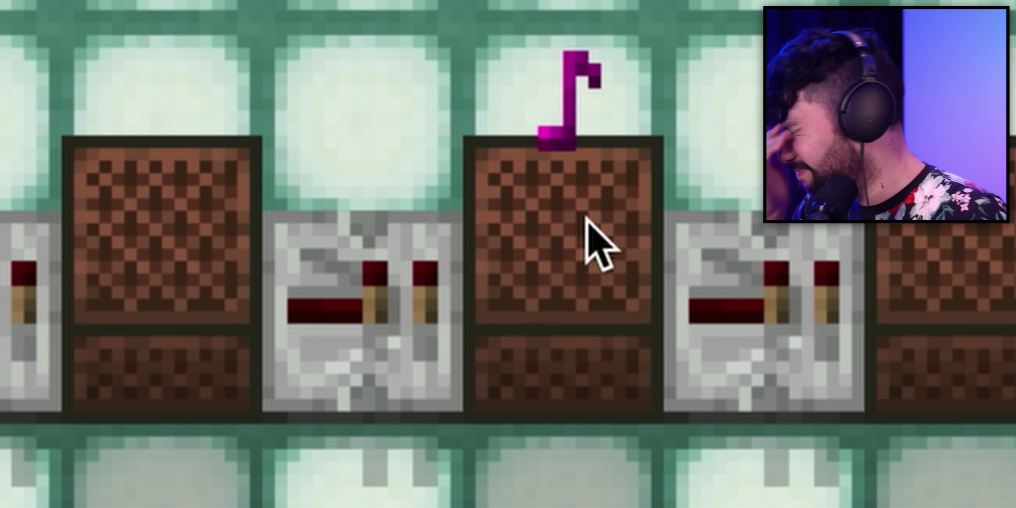
{"action": "left_click", "coordinate": [585, 218]}
{"action": "left_click", "coordinate": [585, 218]}
{"action": "left_click", "coordinate": [588, 220]}
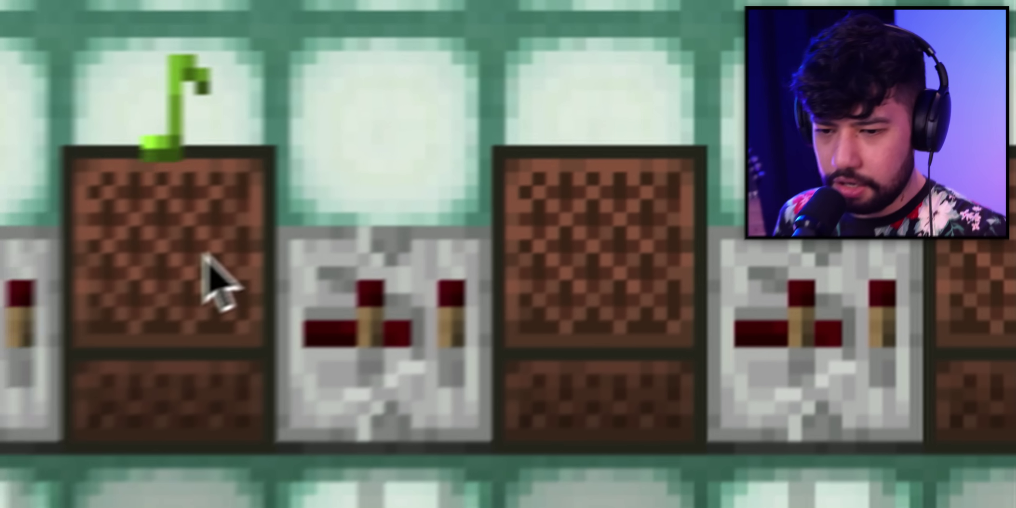
{"action": "left_click", "coordinate": [285, 376]}
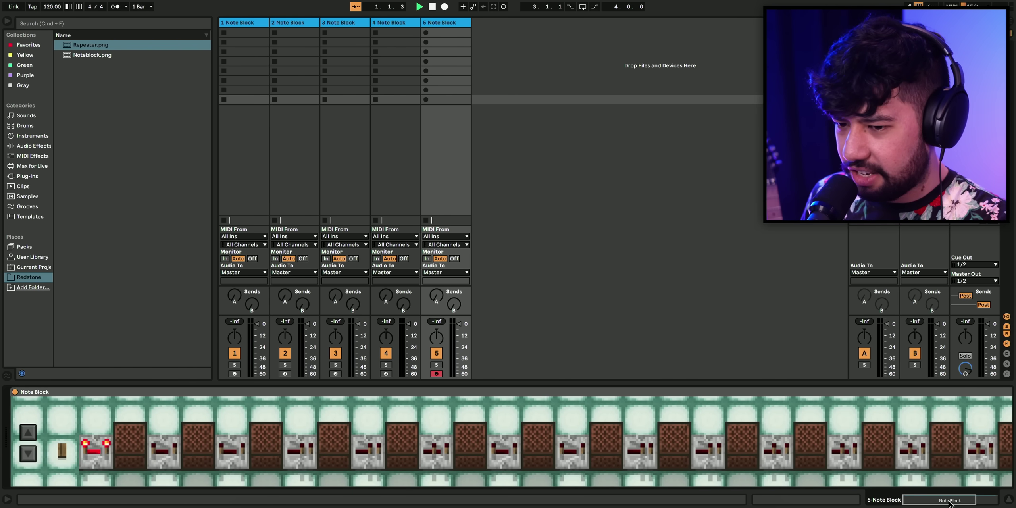
{"action": "left_click_drag", "start_coordinate": [950, 502], "coordinate": [969, 502]}
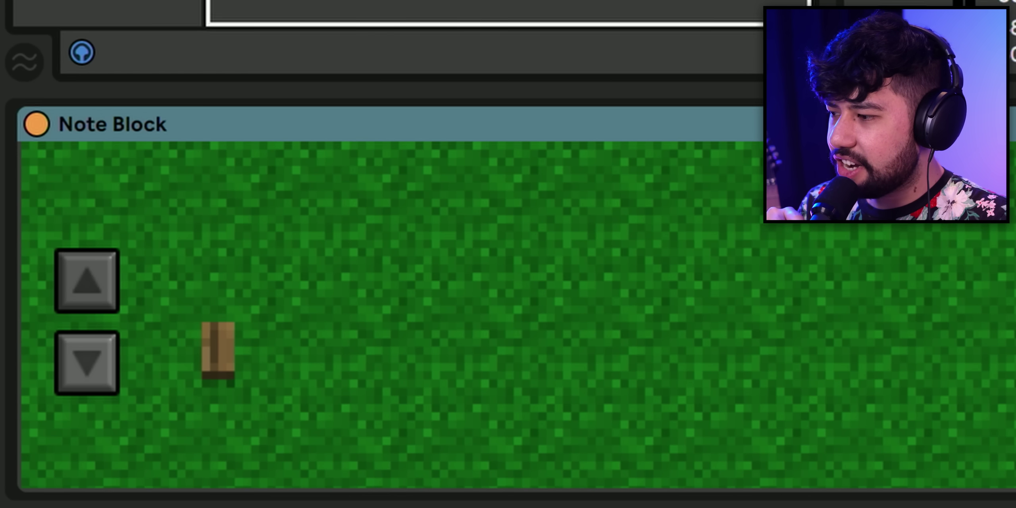
Add a repeater after the lever, change its delay, and cycle the base block to emerald.
{"action": "left_click_drag", "start_coordinate": [284, 155], "coordinate": [440, 224]}
{"action": "left_click", "coordinate": [406, 330]}
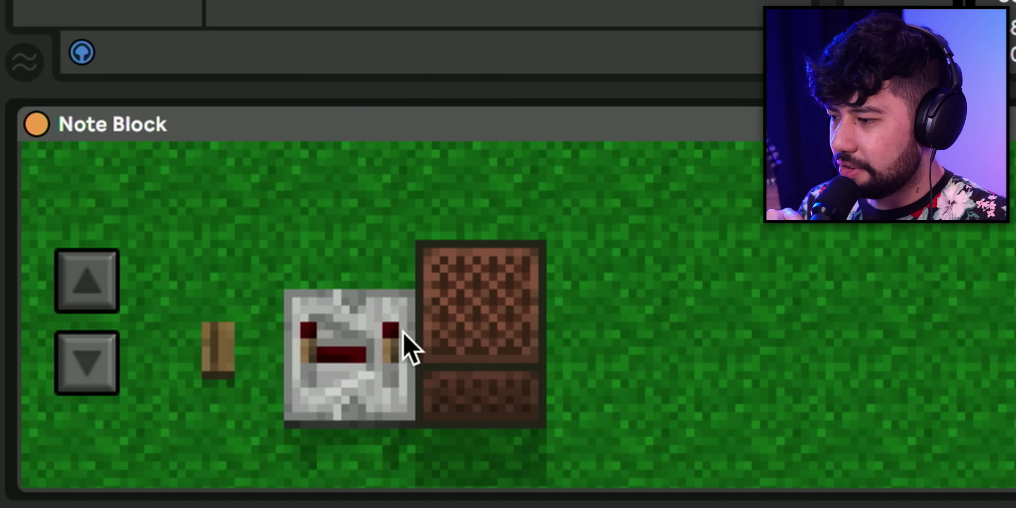
{"action": "left_click", "coordinate": [100, 366]}
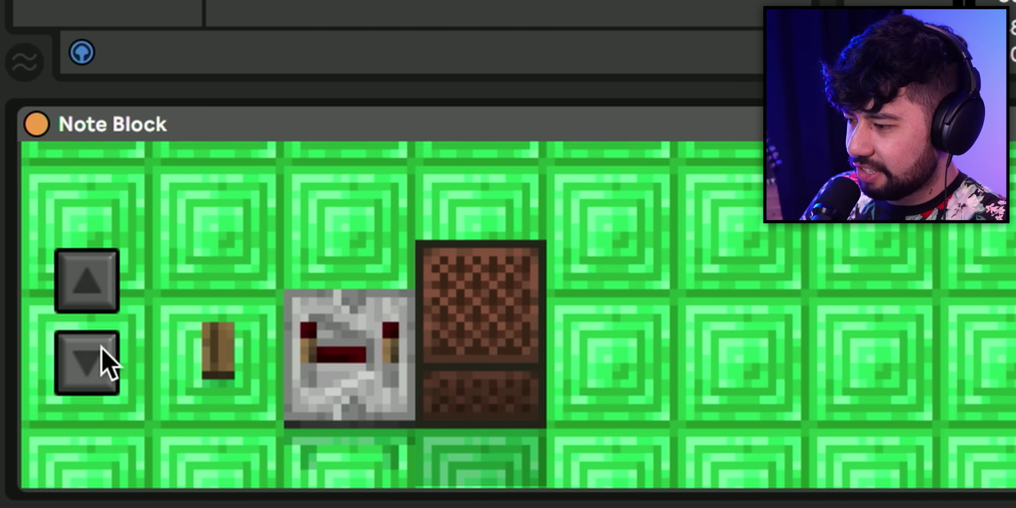
{"action": "left_click", "coordinate": [107, 361]}
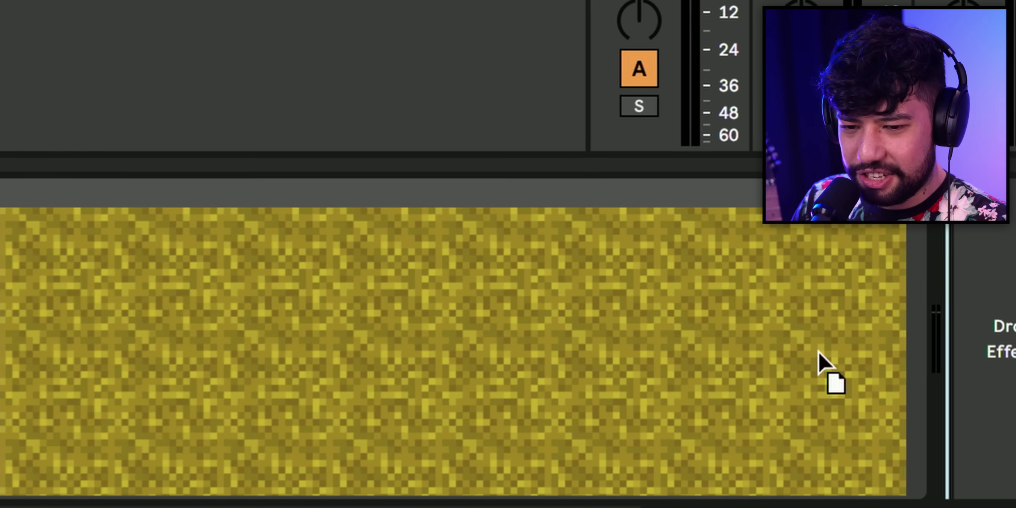
Add Reverb after the Note Block device and raise its Decay Time to 6.83 s.
{"action": "left_click_drag", "start_coordinate": [818, 351], "coordinate": [973, 371]}
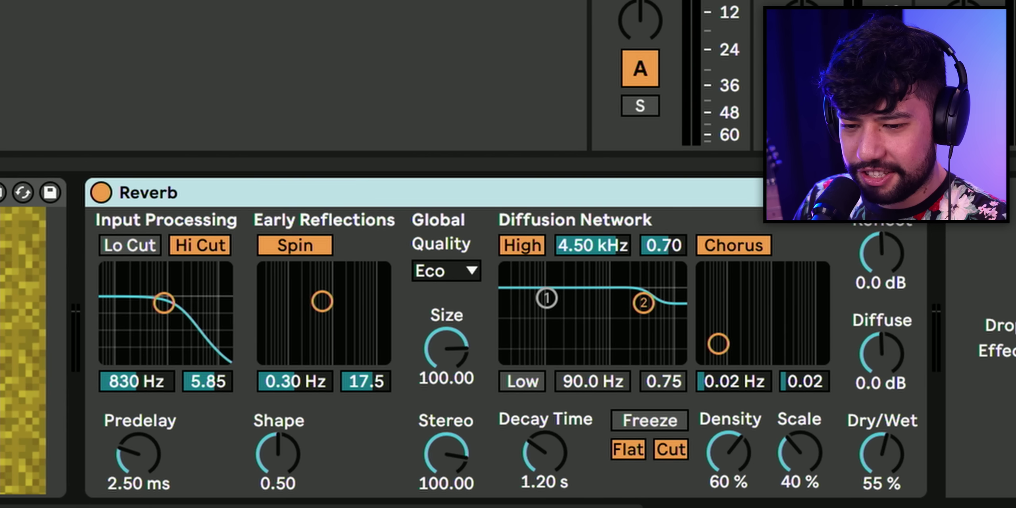
{"action": "left_click_drag", "start_coordinate": [541, 452], "coordinate": [542, 421]}
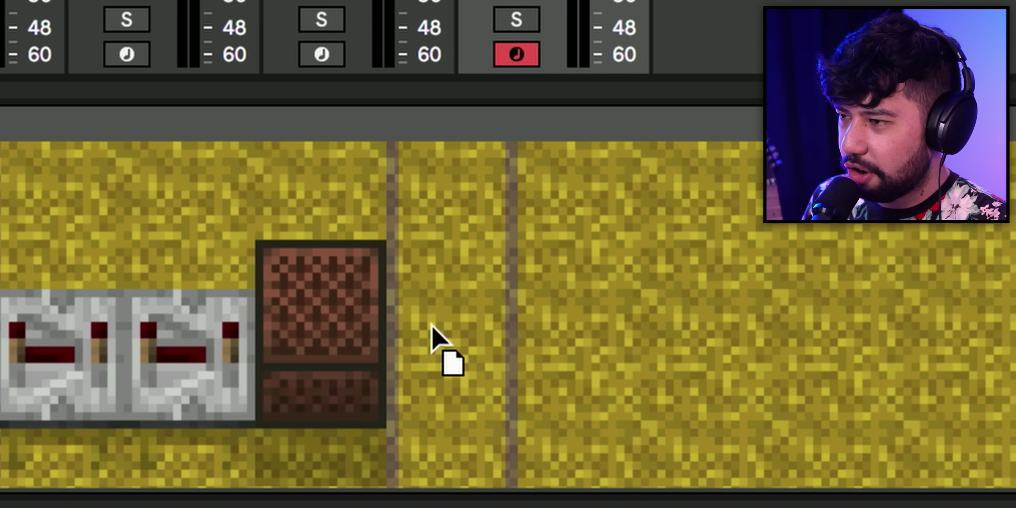
Place three repeaters one after another at the end of the chain, past the note block.
{"action": "left_click_drag", "start_coordinate": [435, 325], "coordinate": [435, 325]}
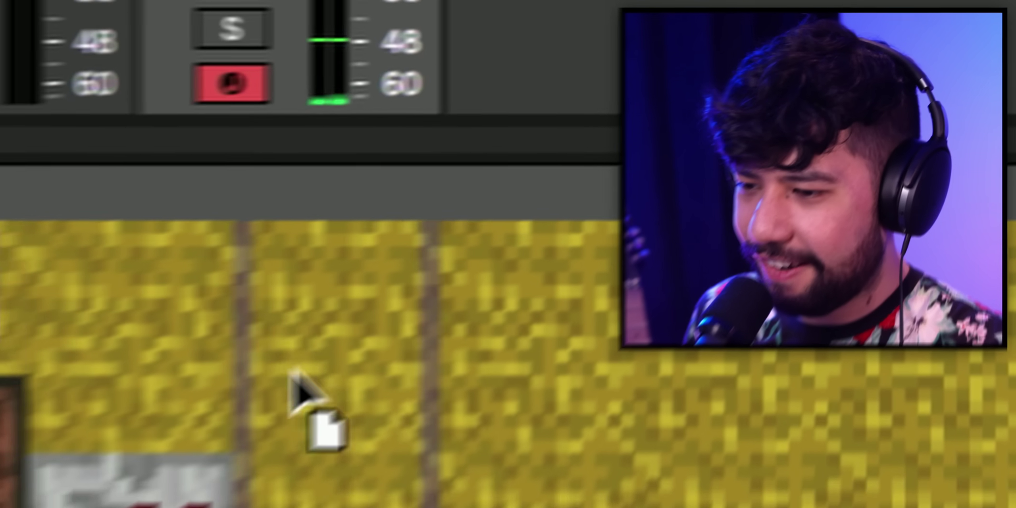
{"action": "left_click_drag", "start_coordinate": [558, 257], "coordinate": [583, 308]}
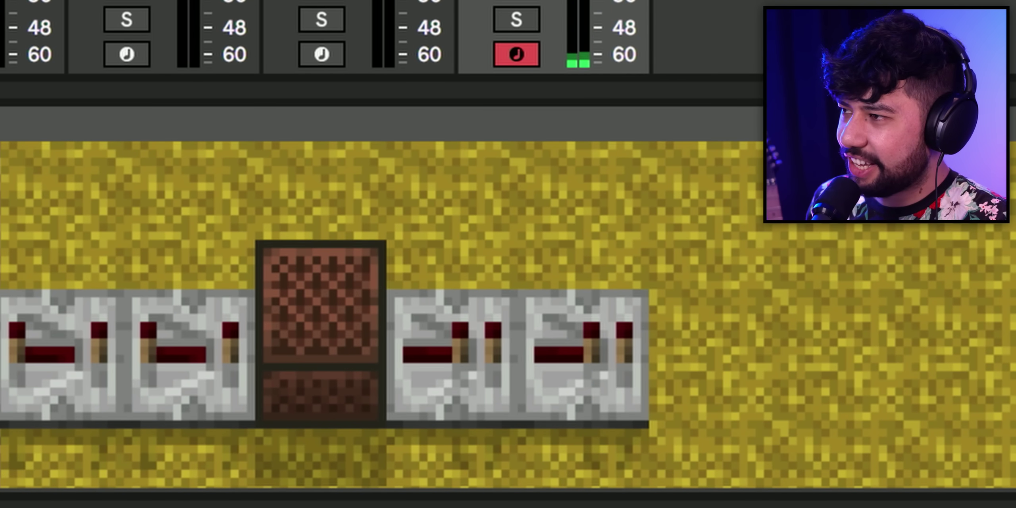
{"action": "left_click_drag", "start_coordinate": [369, 59], "coordinate": [742, 274]}
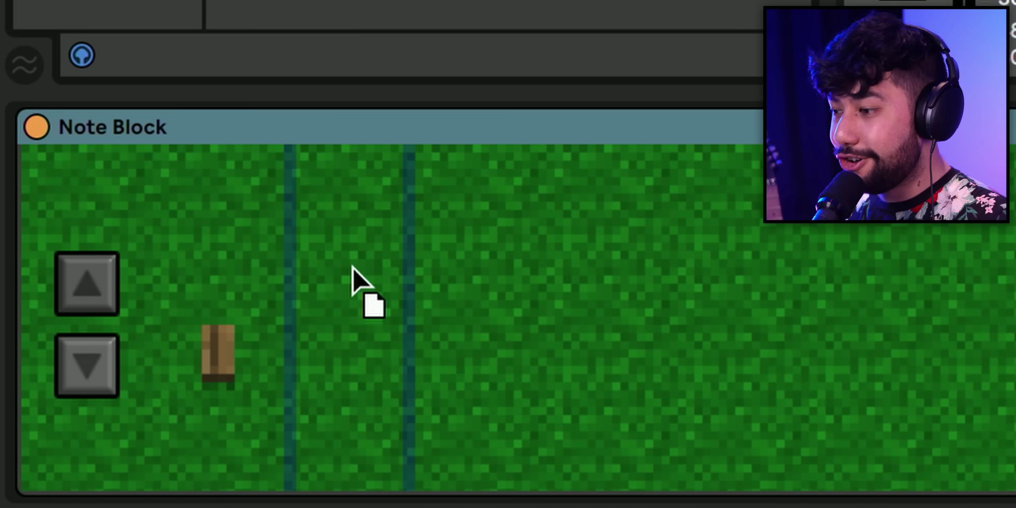
Place a repeater after the lever, change its delay, and add three more note blocks.
{"action": "left_click_drag", "start_coordinate": [352, 266], "coordinate": [352, 265]}
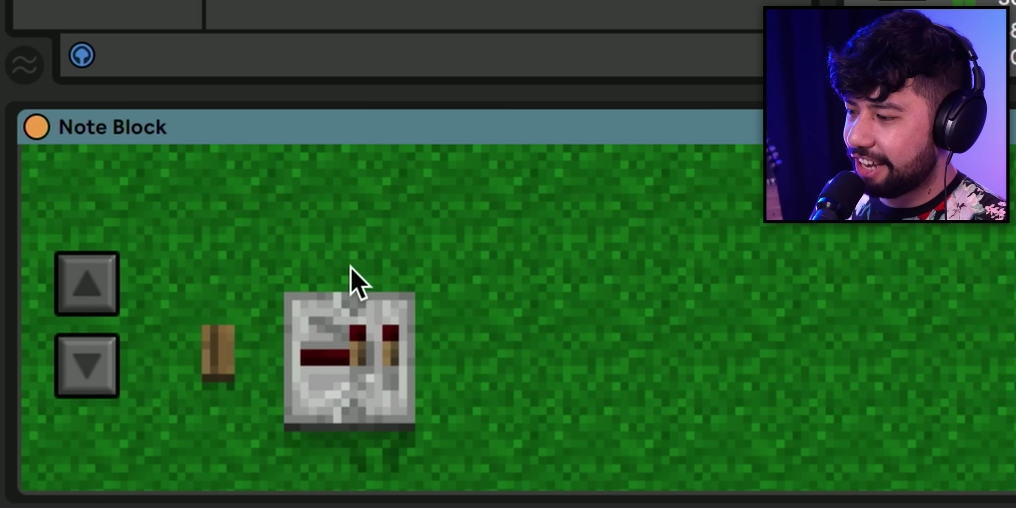
{"action": "left_click", "coordinate": [375, 336]}
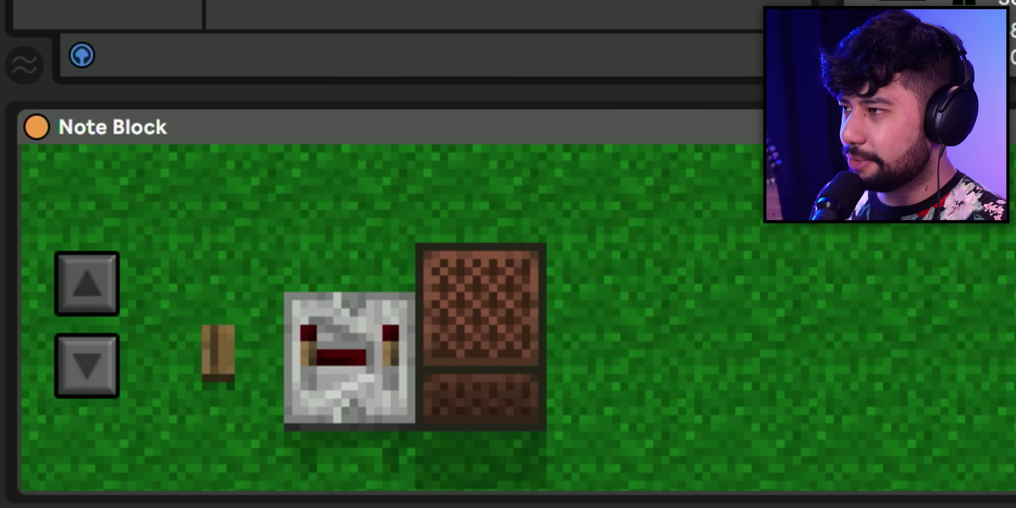
{"action": "left_click_drag", "start_coordinate": [560, 413], "coordinate": [611, 342]}
{"action": "left_click_drag", "start_coordinate": [750, 145], "coordinate": [742, 310]}
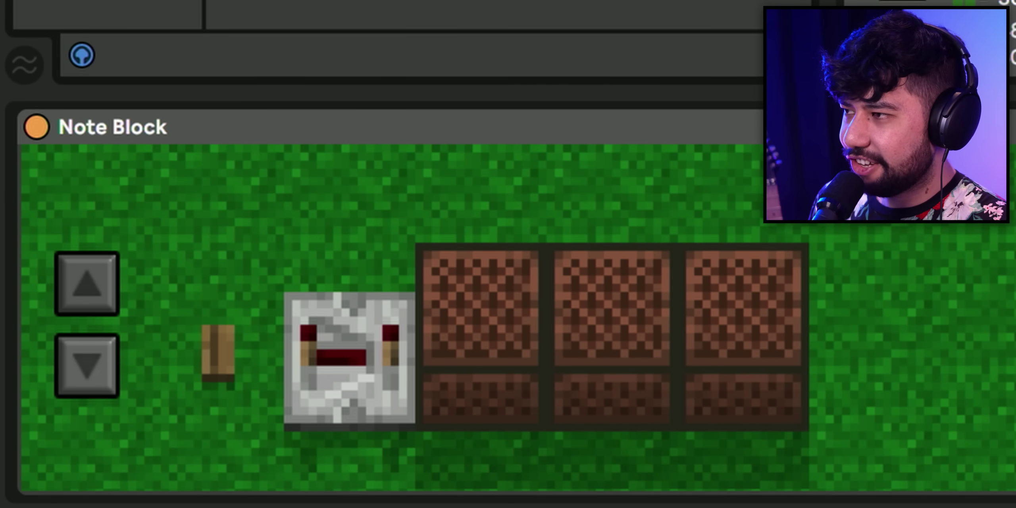
{"action": "left_click_drag", "start_coordinate": [889, 199], "coordinate": [901, 324]}
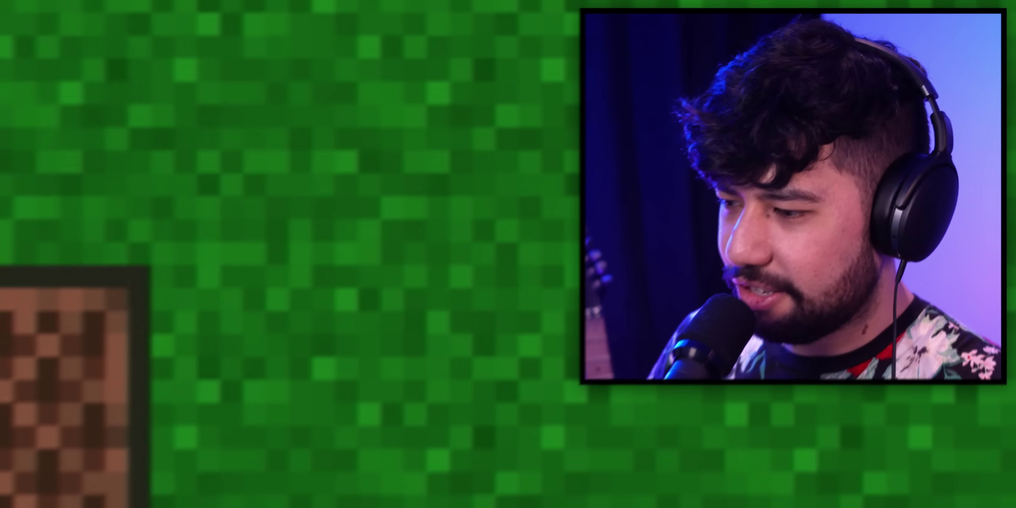
Retune a note block and toggle the lever to play the chain.
{"action": "left_click", "coordinate": [311, 431]}
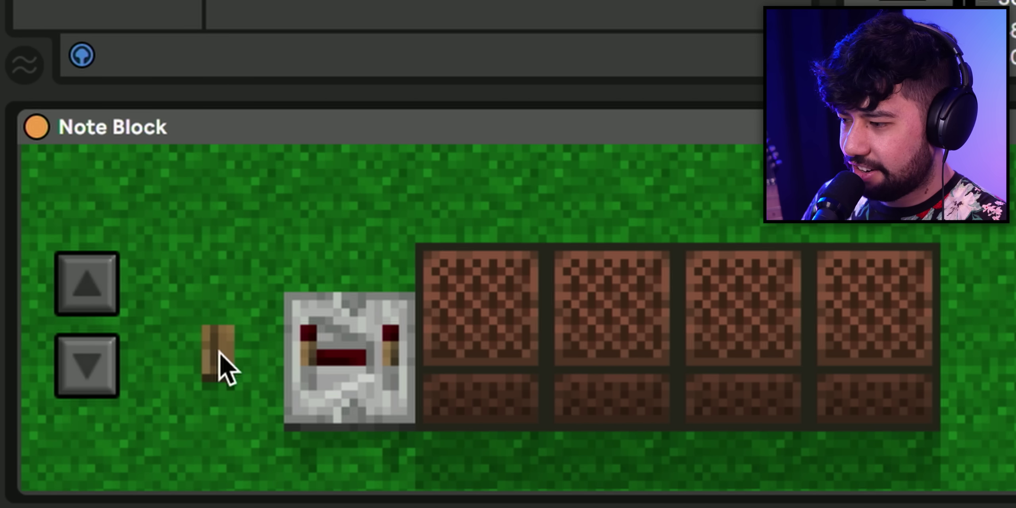
{"action": "left_click", "coordinate": [218, 357]}
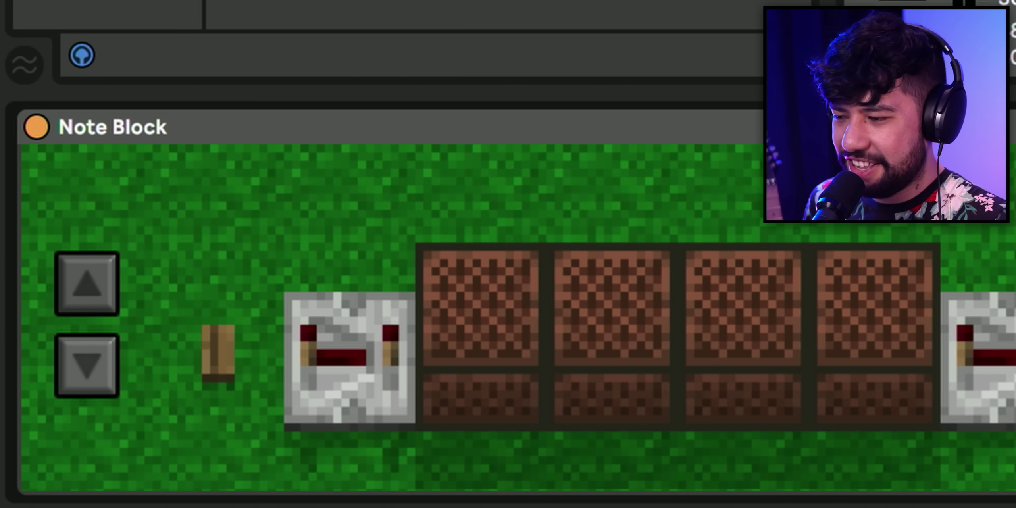
{"action": "left_click", "coordinate": [232, 358]}
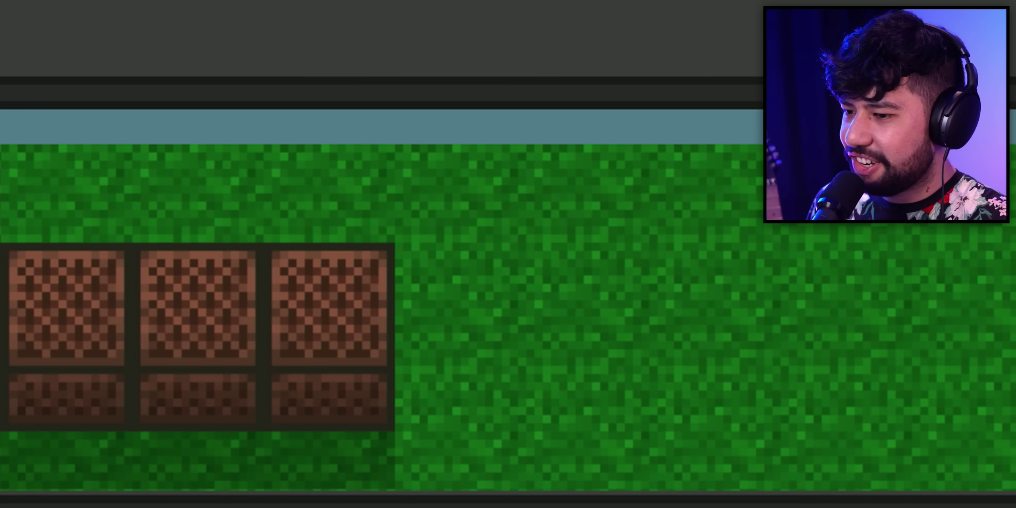
Add the fourth through seventh note blocks to complete the grass row.
{"action": "left_click", "coordinate": [449, 288]}
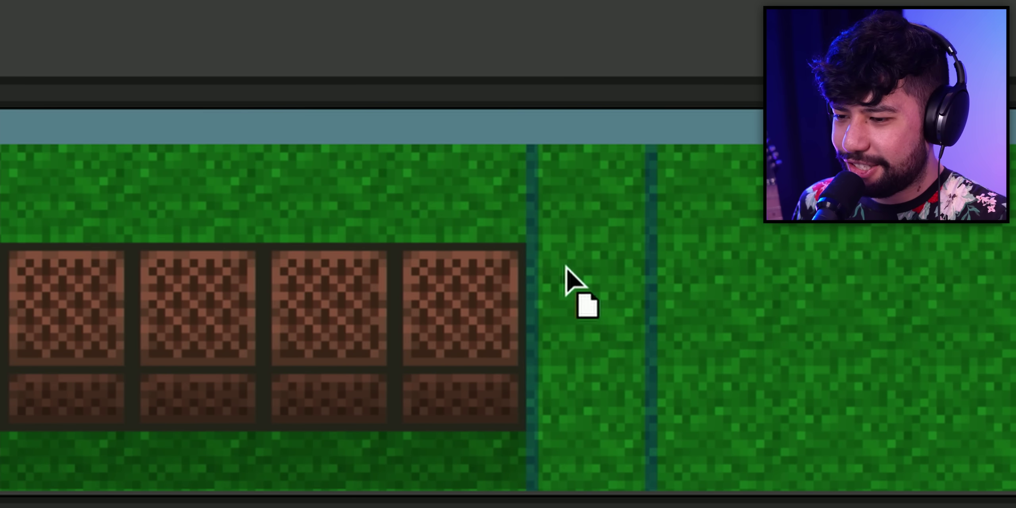
{"action": "left_click", "coordinate": [564, 267]}
{"action": "left_click", "coordinate": [666, 306]}
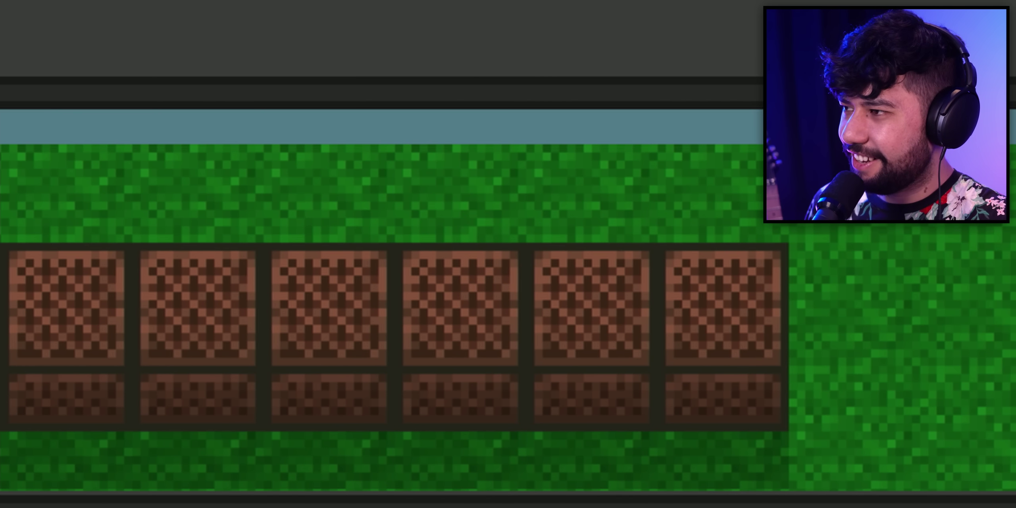
{"action": "left_click", "coordinate": [859, 290]}
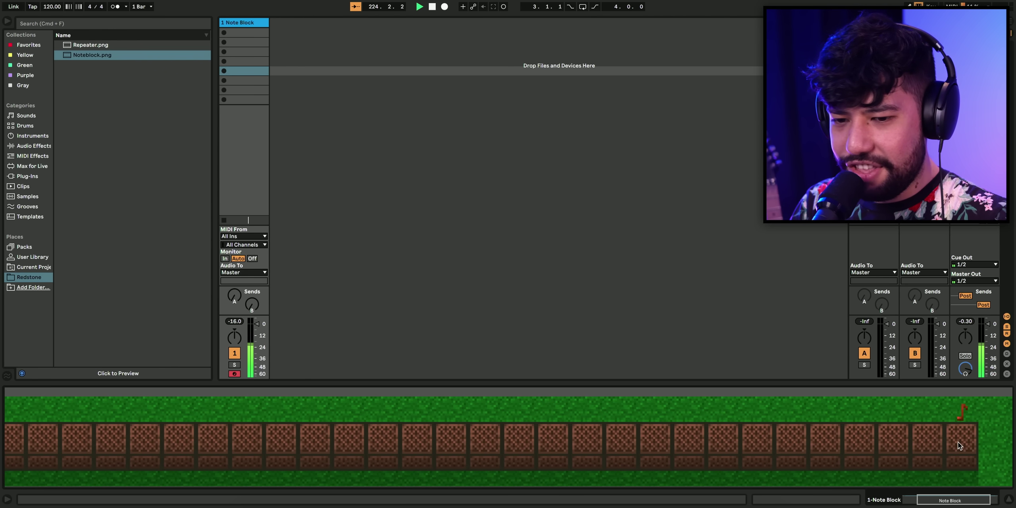
{"action": "scroll", "coordinate": [956, 468], "scroll_direction": "left", "scroll_amount": 5}
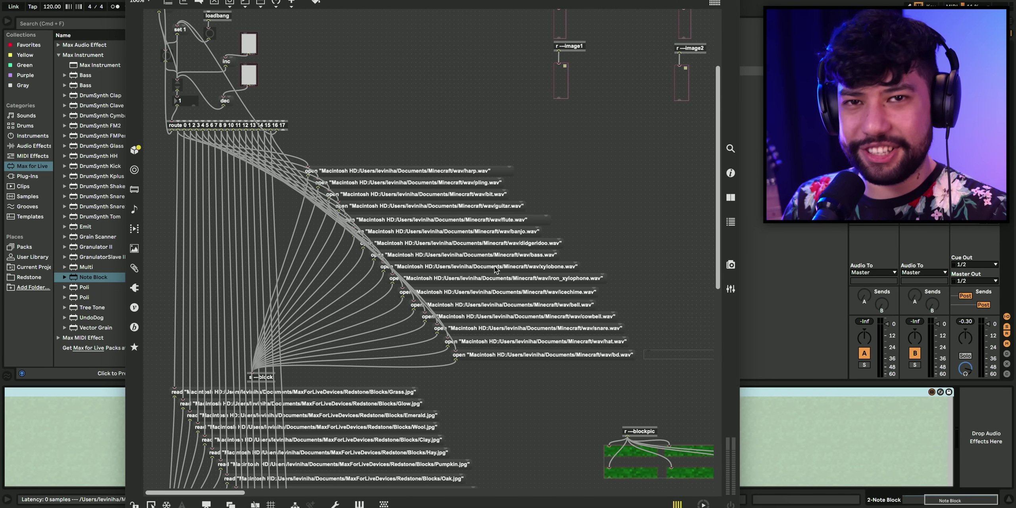
Scroll through the slot1 subpatch to inspect the note image loading and pitch-shift cent mapping.
{"action": "scroll", "coordinate": [492, 281], "scroll_direction": "up", "scroll_amount": 3}
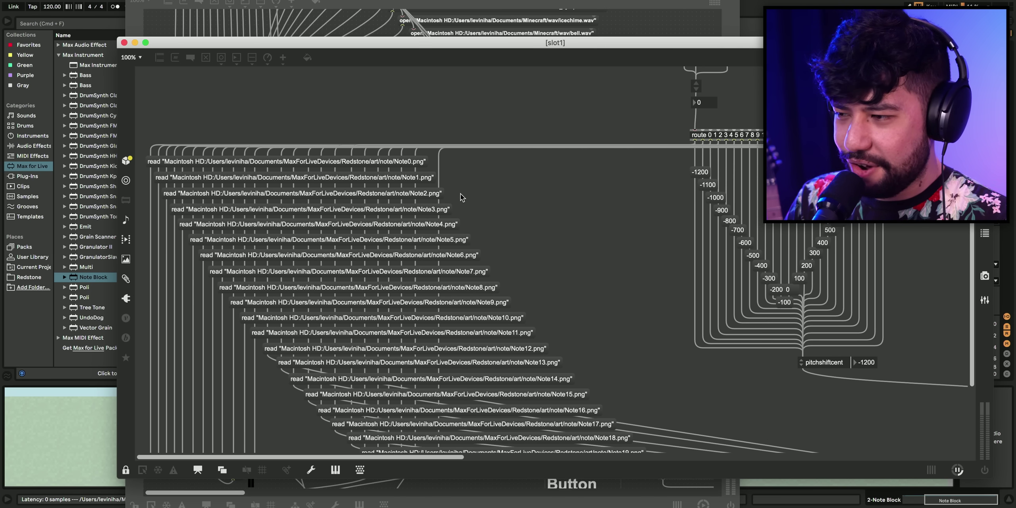
{"action": "scroll", "coordinate": [460, 197], "scroll_direction": "down", "scroll_amount": 3}
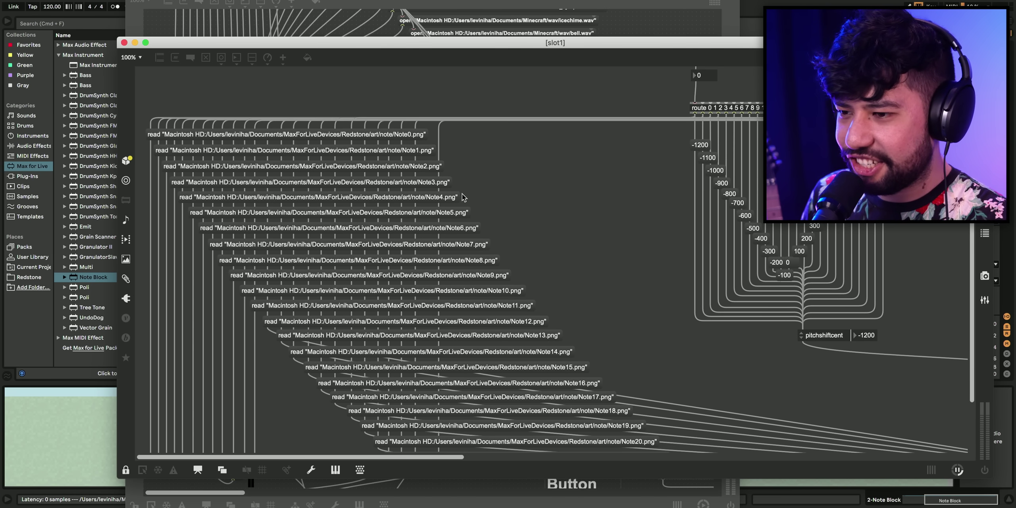